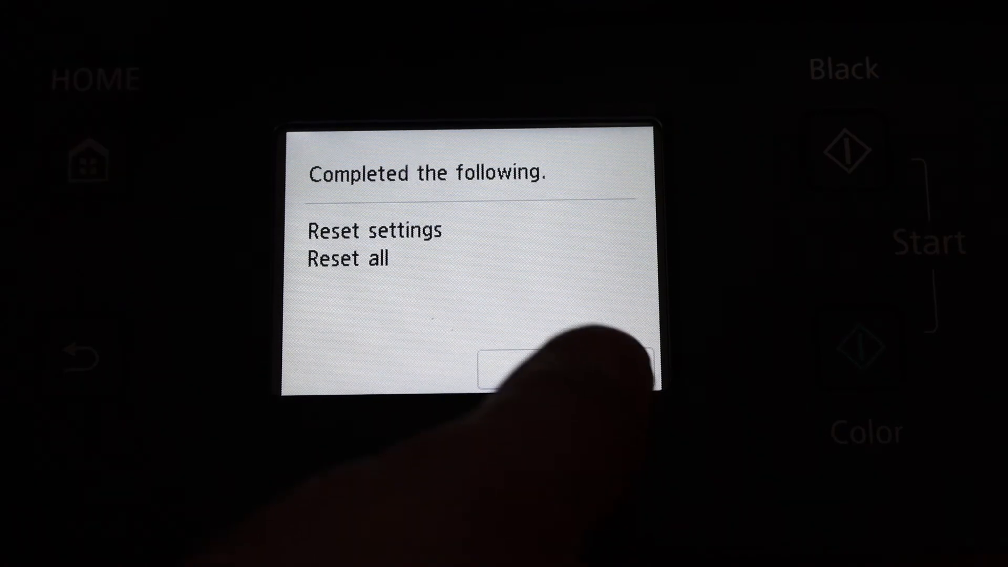
Step: Acknowledge the 'Completed the following' message confirming Reset all finished
click(566, 368)
Step: Leave Reset settings and return to the HOME menu with Copy, FAX, Scan and Print
click(565, 368)
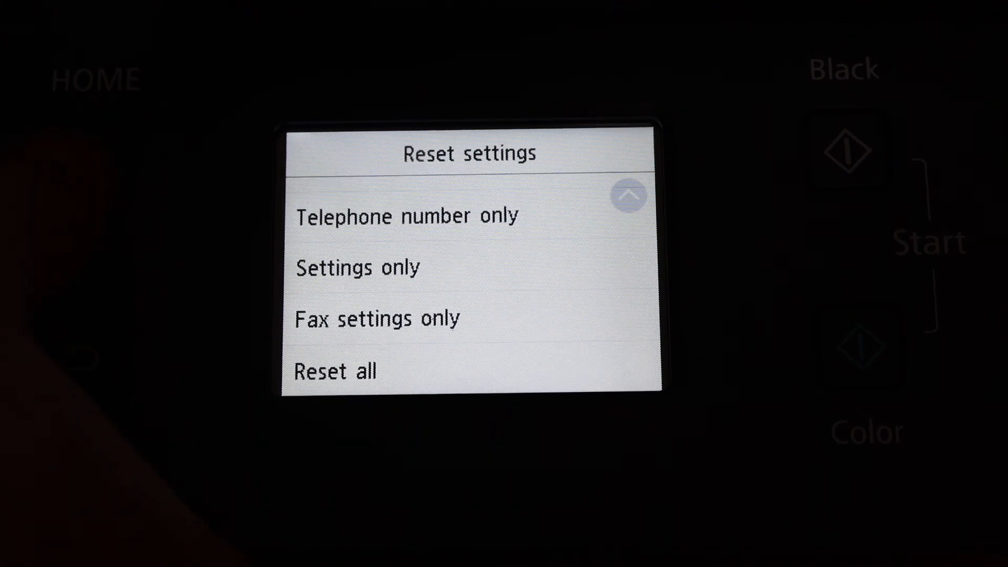